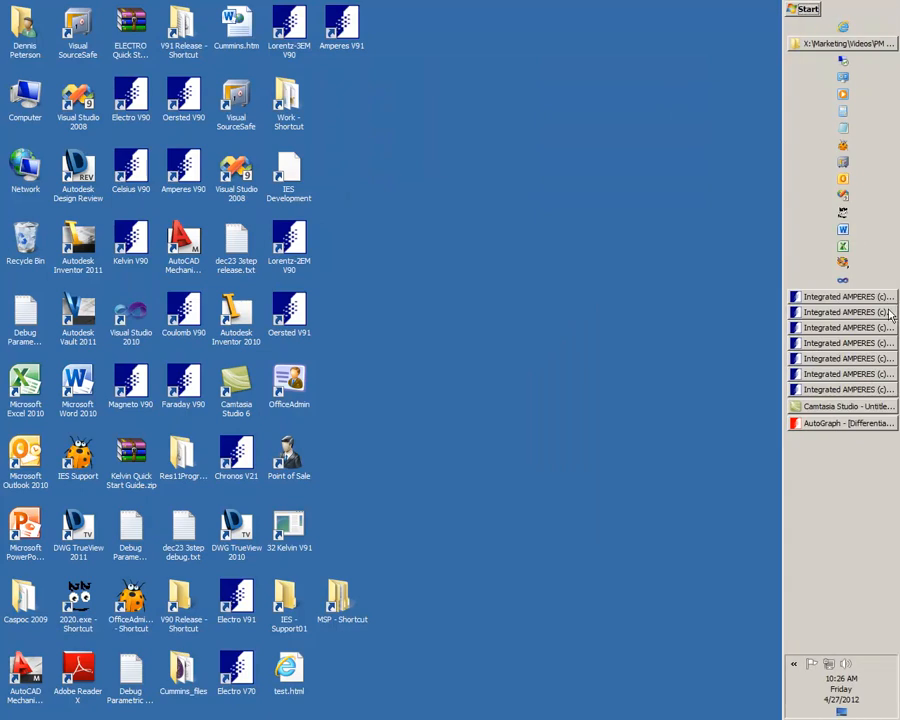
Bring up the "5 Magnet Height para defined.dbs" model, maximize its window and bring the whole magnet into view
{"action": "mouse_move", "coordinate": [866, 348]}
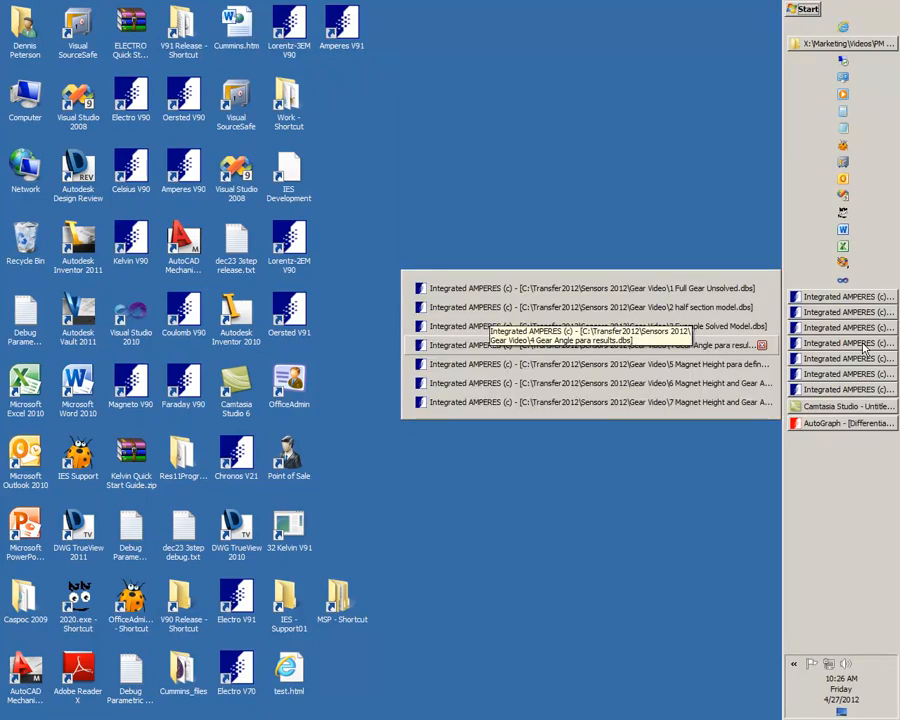
{"action": "left_click", "coordinate": [605, 364]}
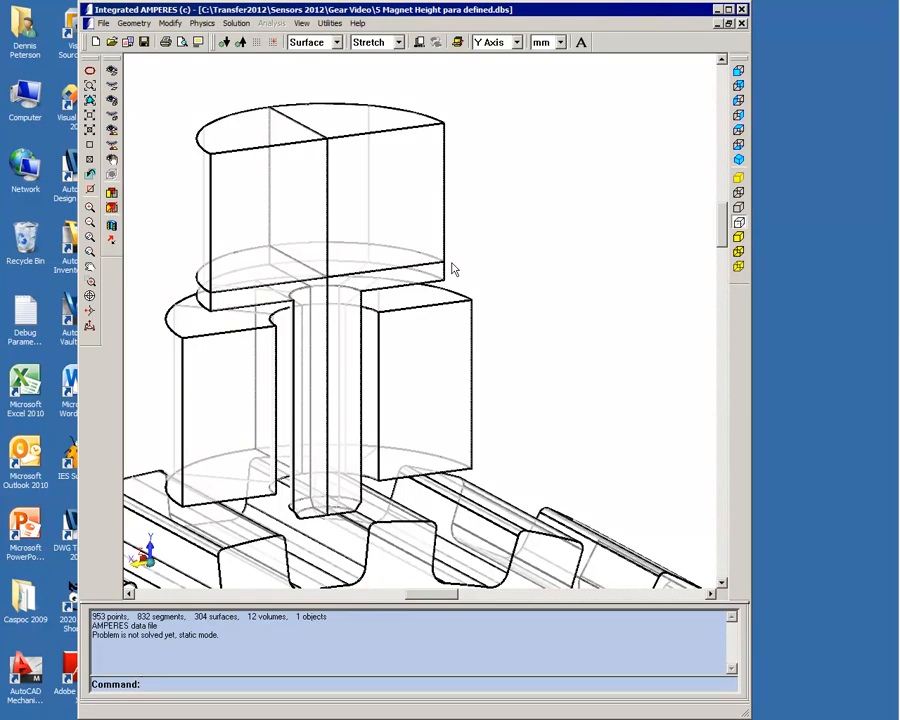
{"action": "mouse_move", "coordinate": [444, 268]}
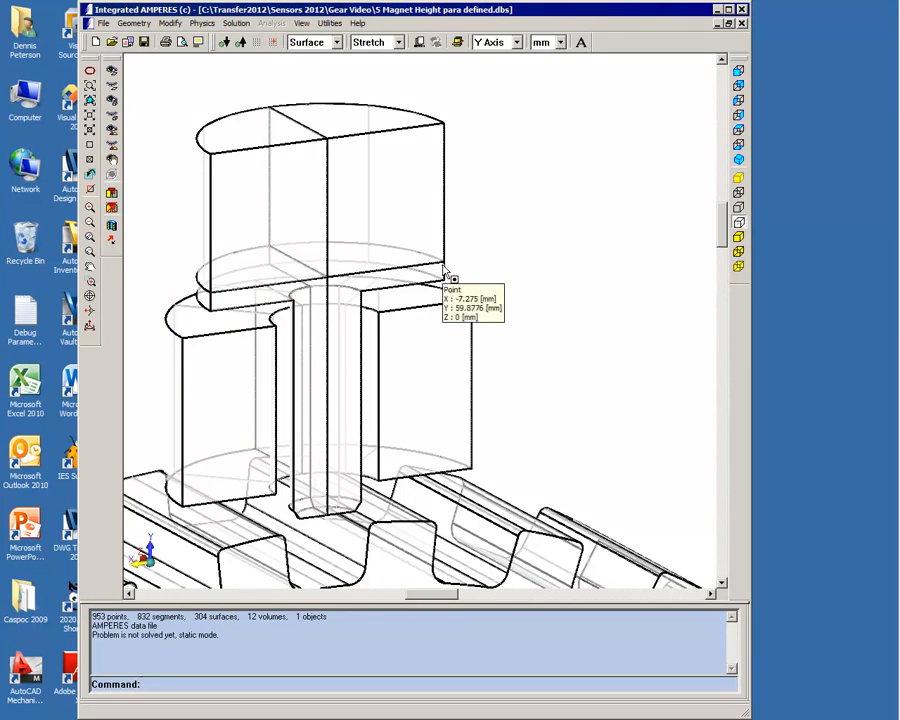
{"action": "left_click", "coordinate": [728, 9]}
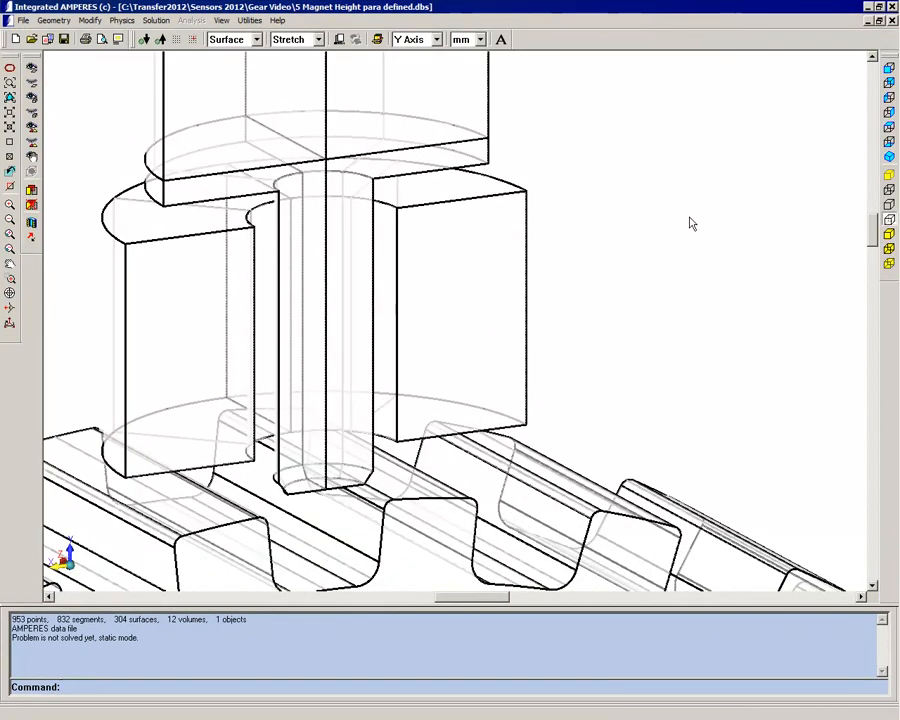
{"action": "left_click_drag", "start_coordinate": [871, 236], "coordinate": [869, 228]}
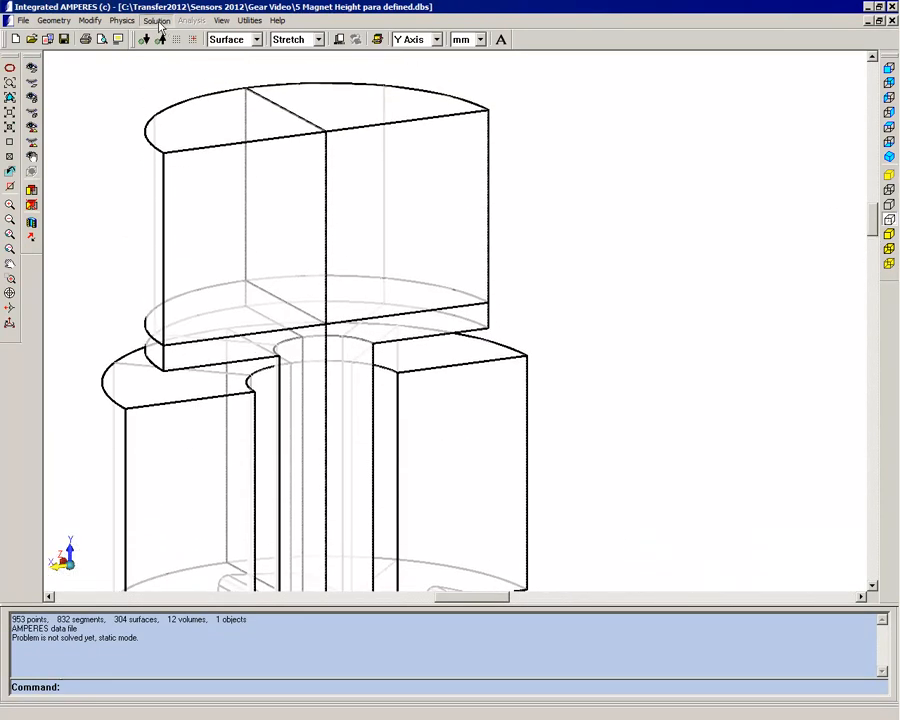
Open the parametric setup for the magnet's Height displacement parameter and run the parameter validation
{"action": "left_click", "coordinate": [157, 22]}
{"action": "mouse_move", "coordinate": [212, 90]}
{"action": "left_click", "coordinate": [281, 91]}
{"action": "mouse_move", "coordinate": [350, 546]}
{"action": "left_mouse_down"}
{"action": "mouse_move", "coordinate": [618, 156]}
{"action": "mouse_move", "coordinate": [619, 132]}
{"action": "mouse_move", "coordinate": [650, 126]}
{"action": "left_mouse_up"}
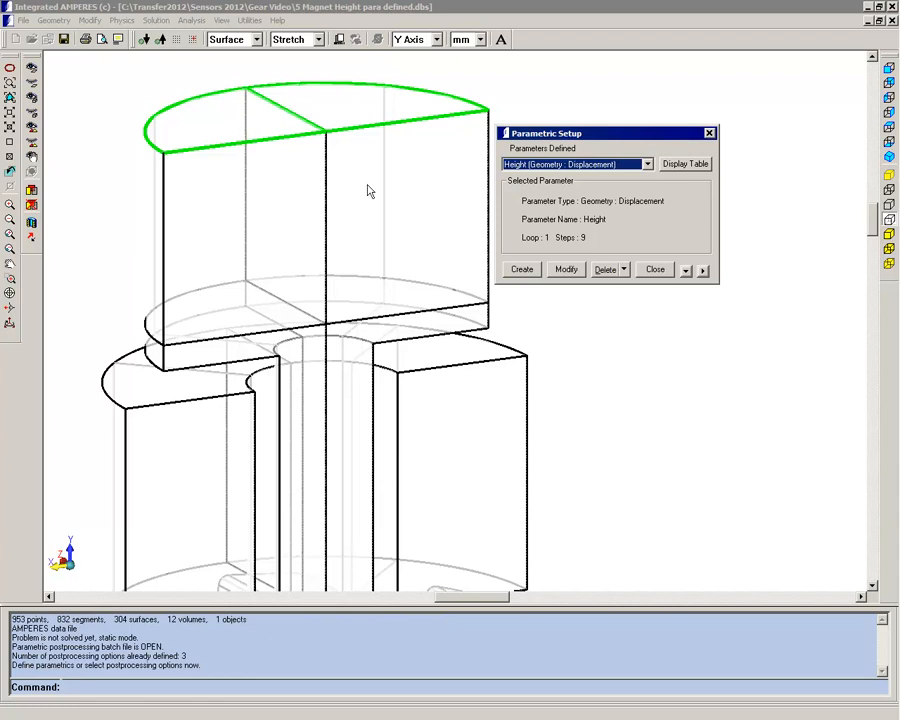
{"action": "left_click", "coordinate": [156, 20]}
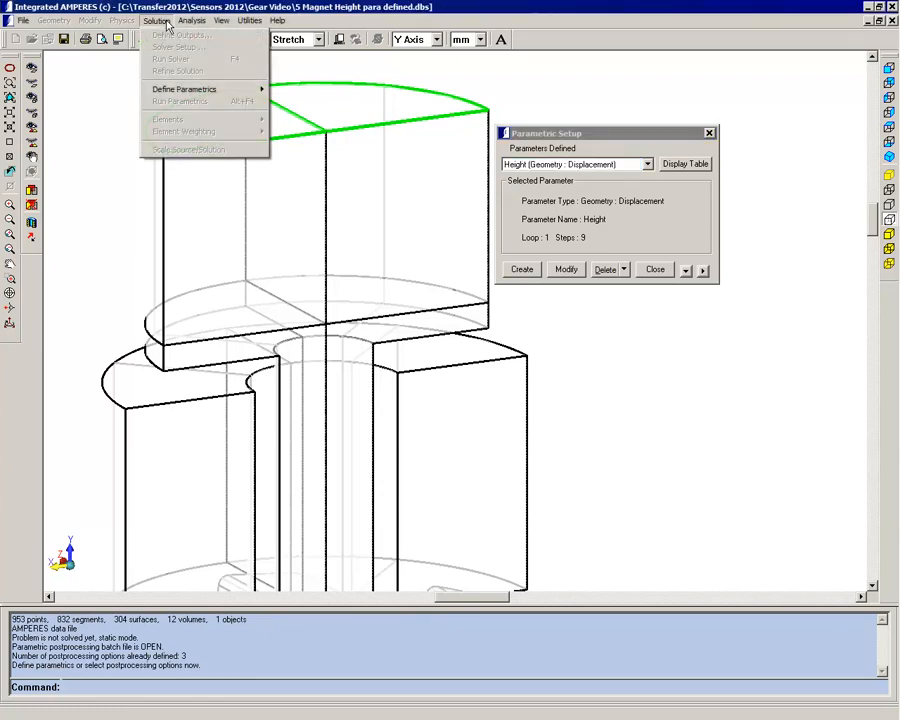
{"action": "mouse_move", "coordinate": [180, 91]}
{"action": "left_click", "coordinate": [311, 101]}
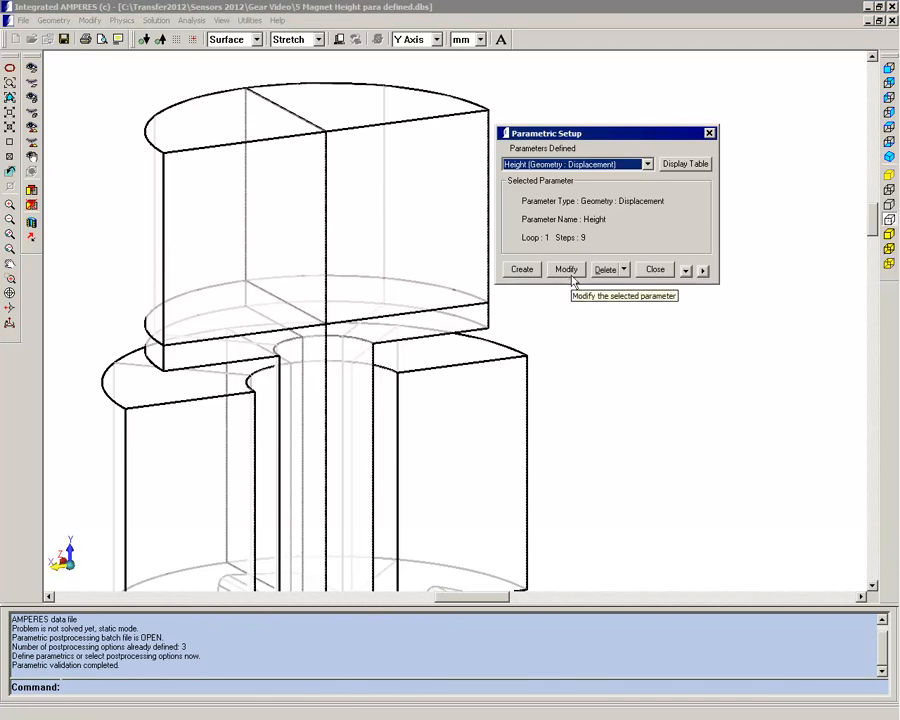
Expand the parametric setup to review its loop definition and postprocessing list, and close the setup
{"action": "left_click", "coordinate": [703, 270]}
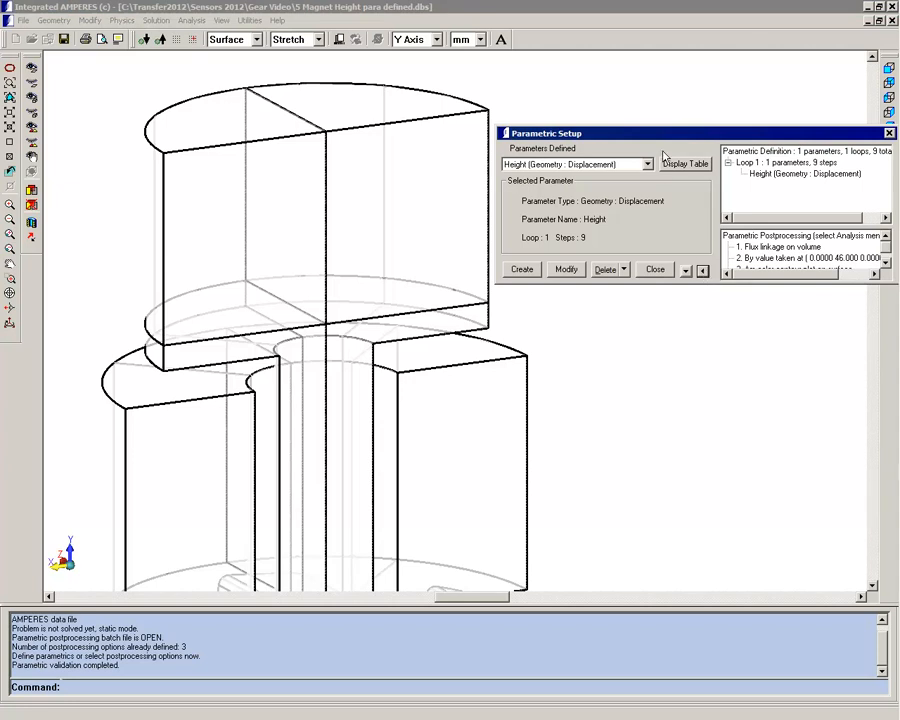
{"action": "left_click_drag", "start_coordinate": [654, 134], "coordinate": [592, 216]}
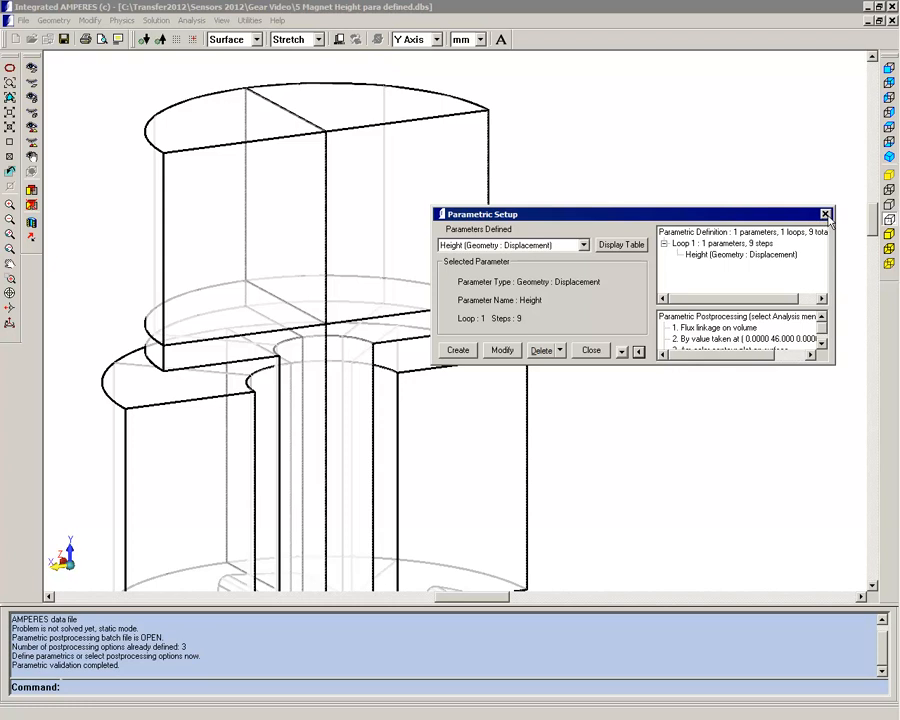
{"action": "left_click", "coordinate": [826, 216]}
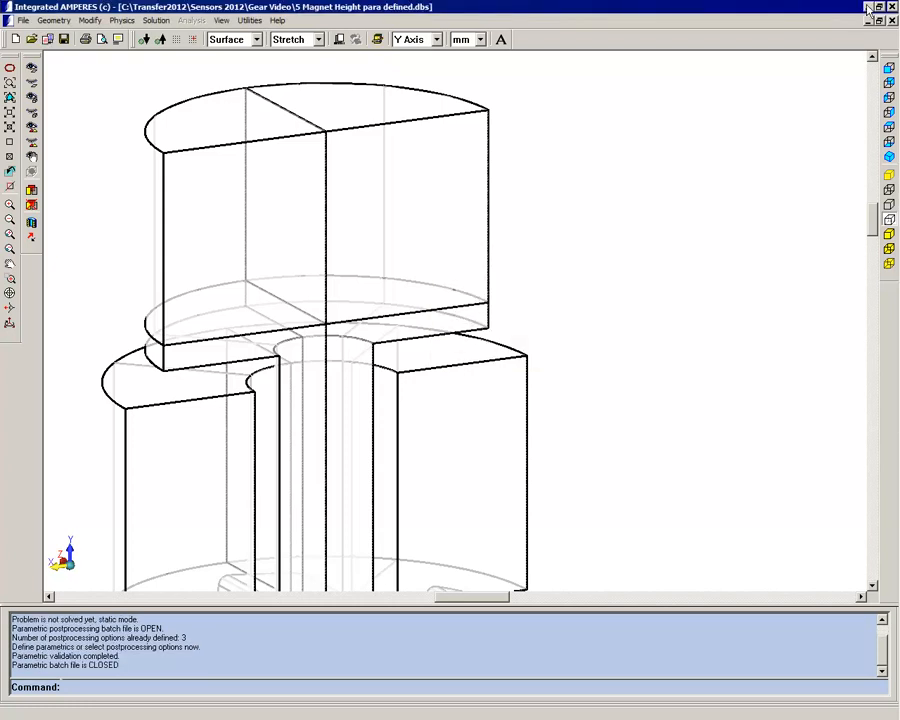
Switch to the "6 Magnet Height and Gear Angle para defined.dbs" model, maximize its window and bring the whole magnet into view
{"action": "left_click", "coordinate": [866, 7]}
{"action": "left_click", "coordinate": [862, 373]}
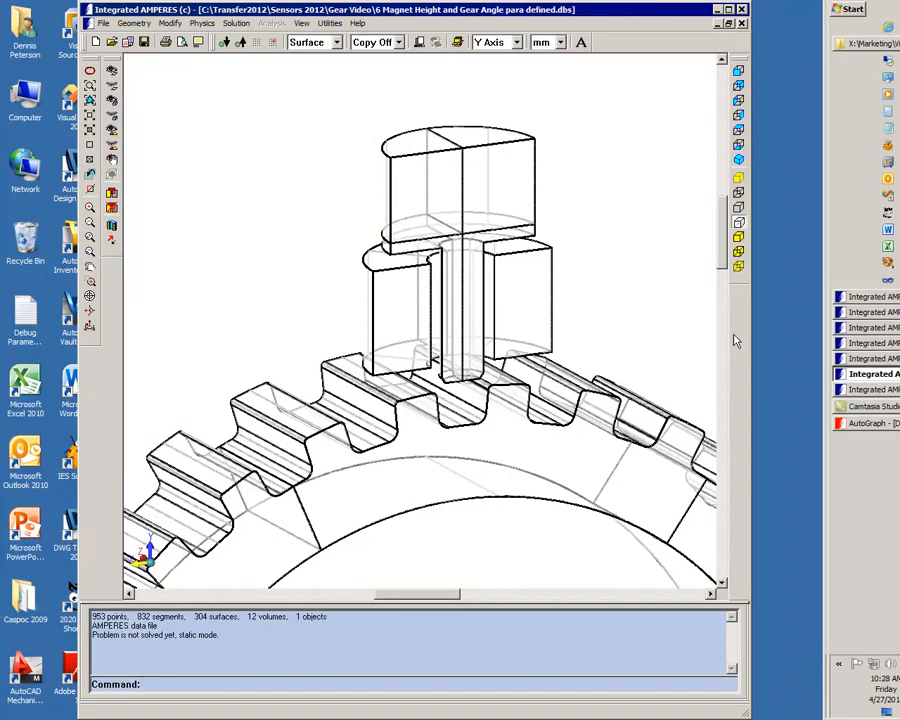
{"action": "left_click", "coordinate": [728, 10]}
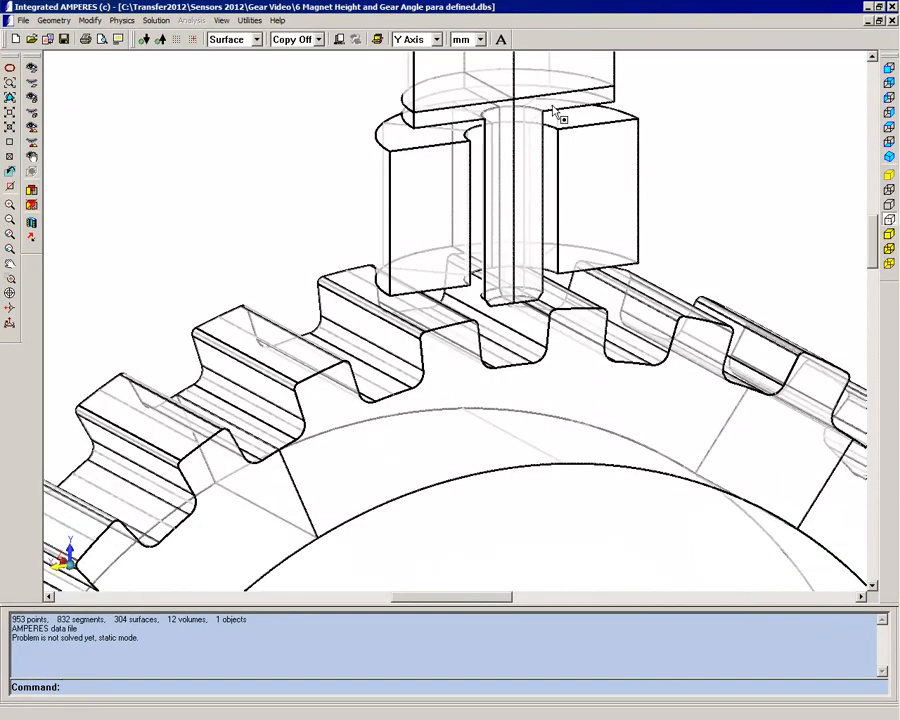
{"action": "left_click_drag", "start_coordinate": [870, 254], "coordinate": [869, 239]}
Open the parametric setup and expand it to display the loop tree, the postprocessing list and the step table
{"action": "left_click", "coordinate": [164, 23]}
{"action": "mouse_move", "coordinate": [230, 89]}
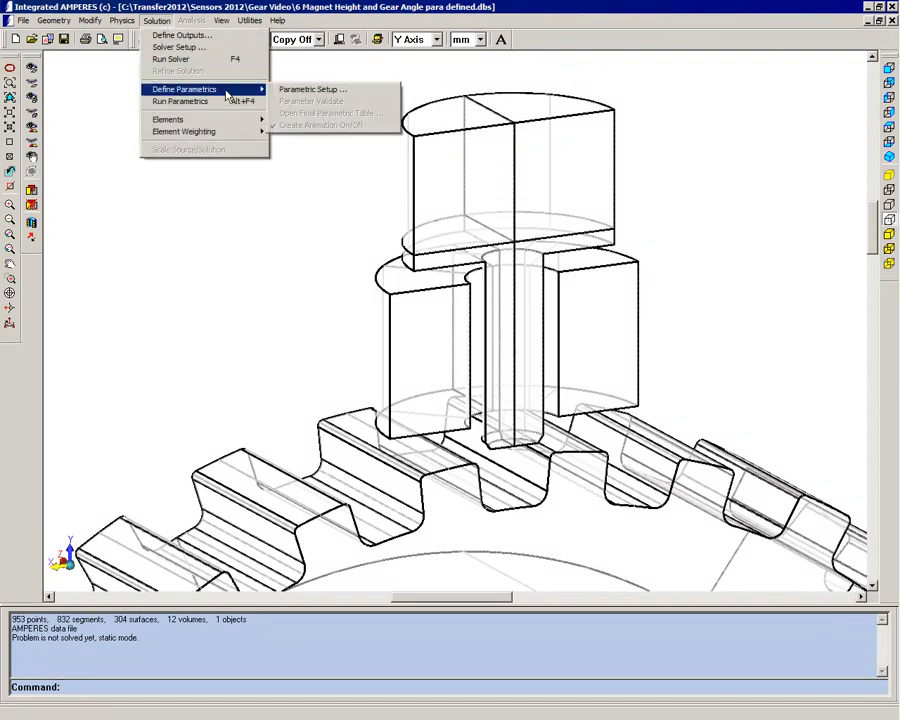
{"action": "left_click", "coordinate": [290, 87]}
{"action": "left_click_drag", "start_coordinate": [280, 540], "coordinate": [172, 282]}
{"action": "left_click", "coordinate": [294, 422]}
{"action": "left_click", "coordinate": [275, 421]}
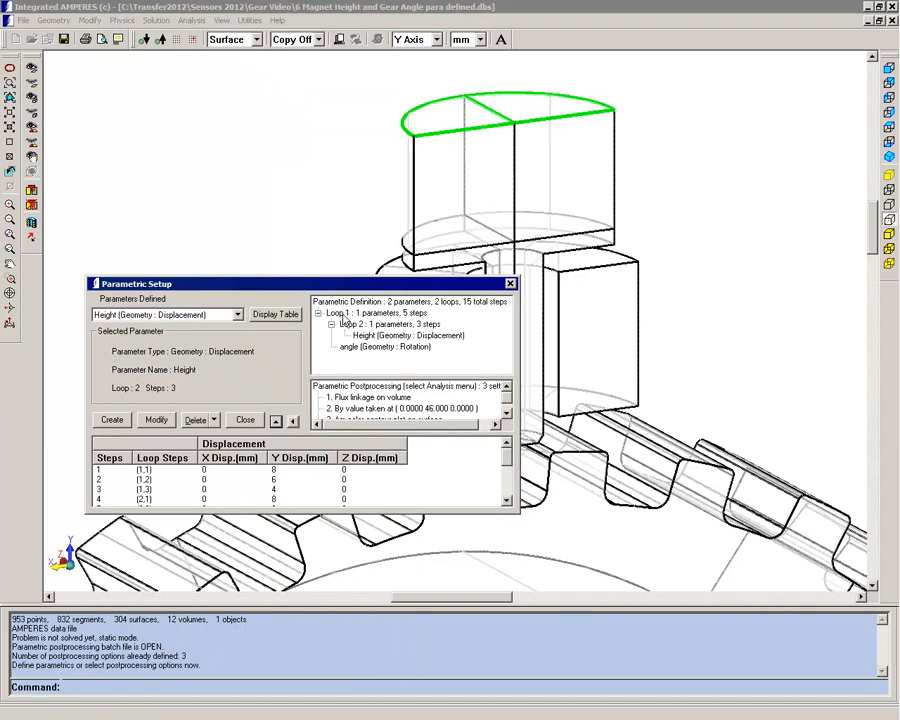
{"action": "left_click_drag", "start_coordinate": [333, 283], "coordinate": [320, 327]}
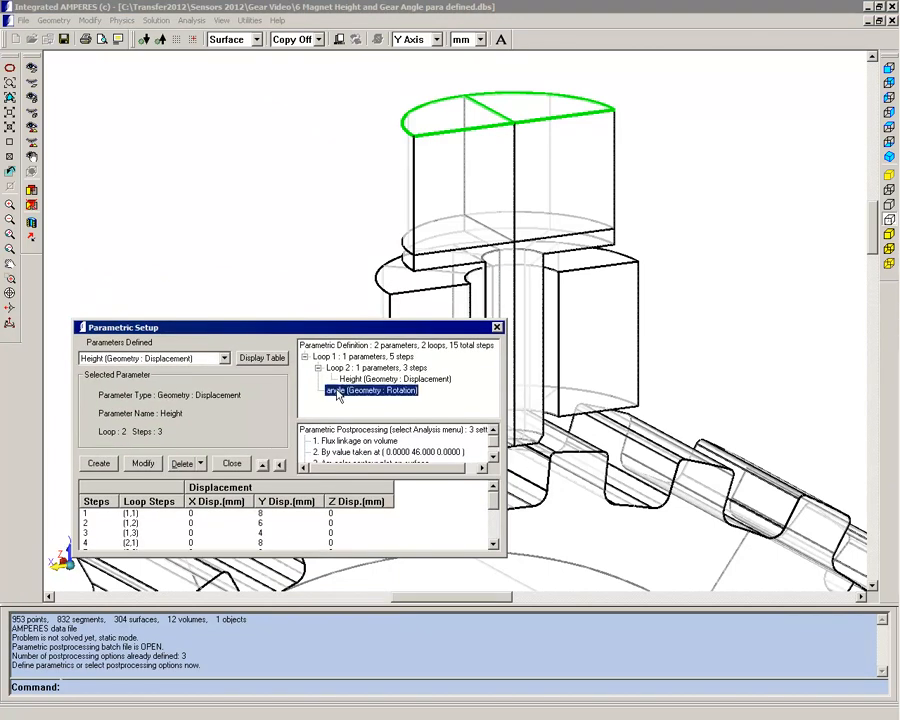
Inspect the step tables of the angle rotation and Height displacement parameters, and the rest of the postprocessing list
{"action": "left_click", "coordinate": [338, 392]}
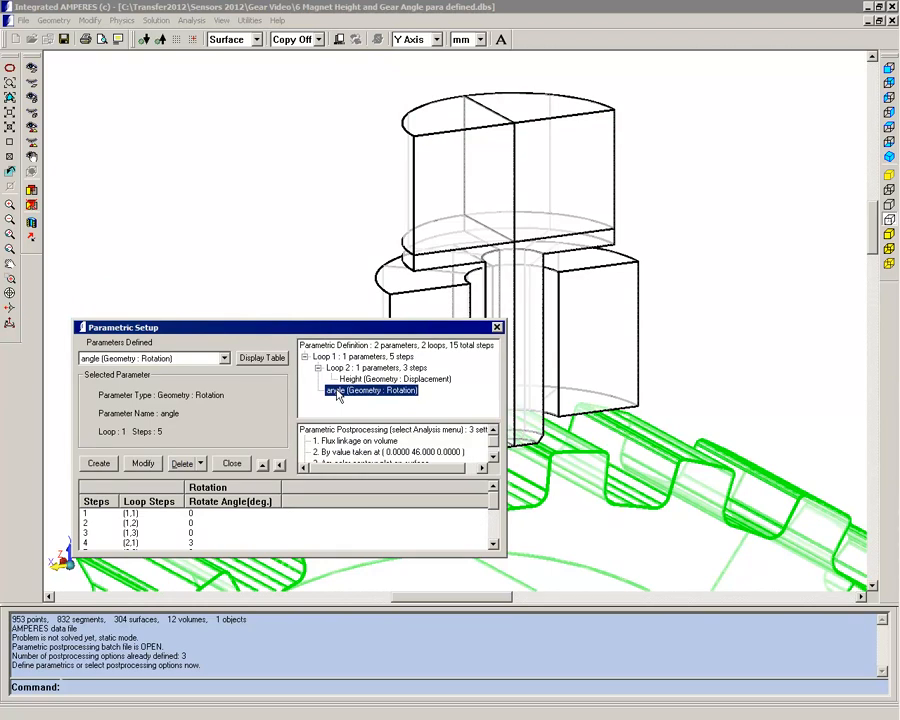
{"action": "left_click", "coordinate": [351, 380]}
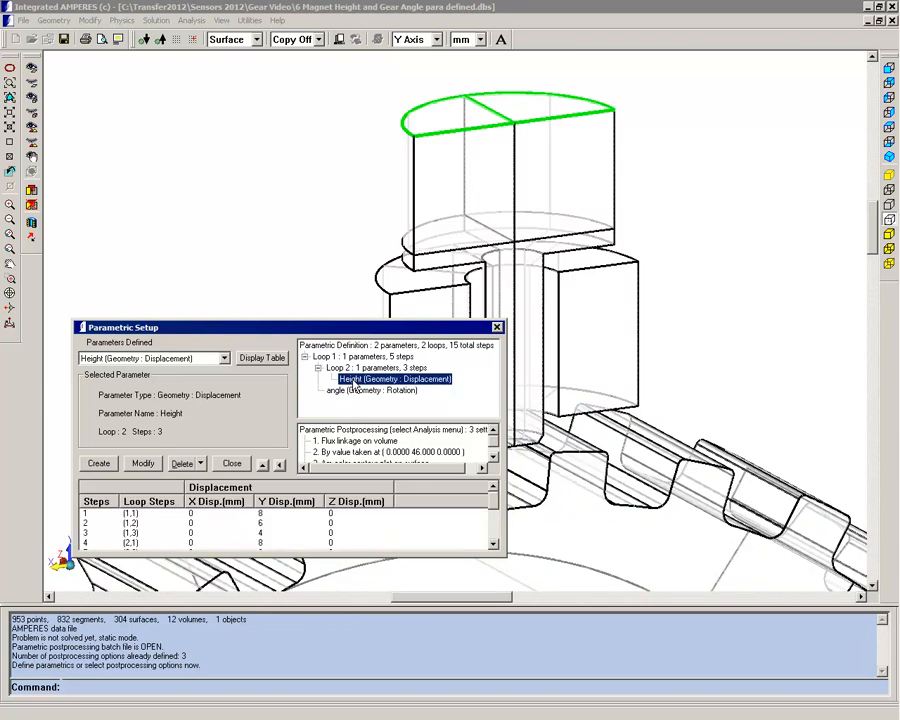
{"action": "left_click", "coordinate": [493, 452]}
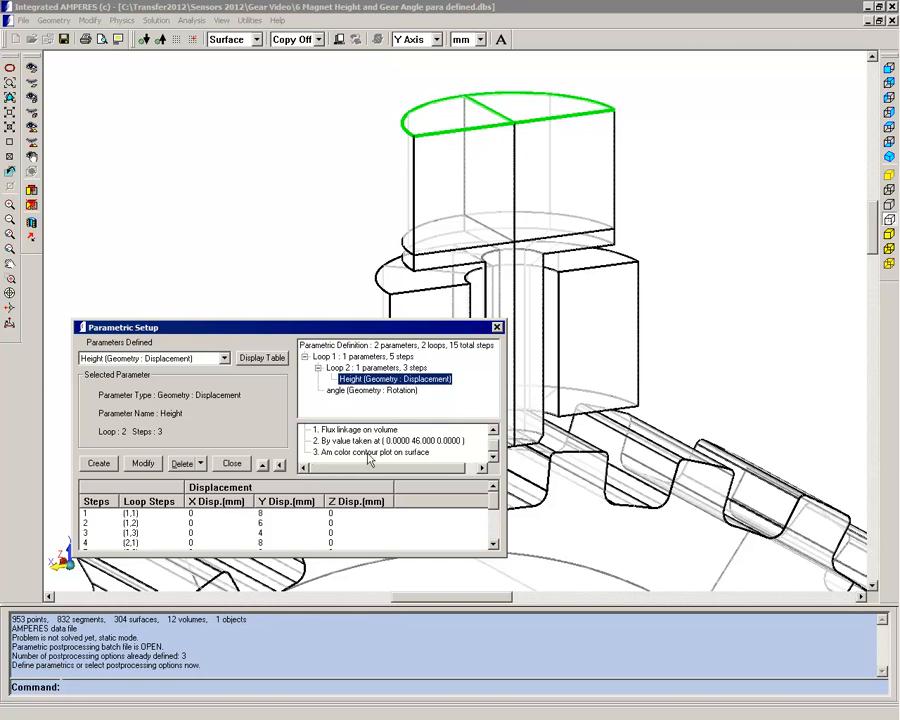
Validate the two-parameter setup for magnet height and gear angle, and close the parametric setup
{"action": "left_click", "coordinate": [193, 20]}
{"action": "mouse_move", "coordinate": [156, 20]}
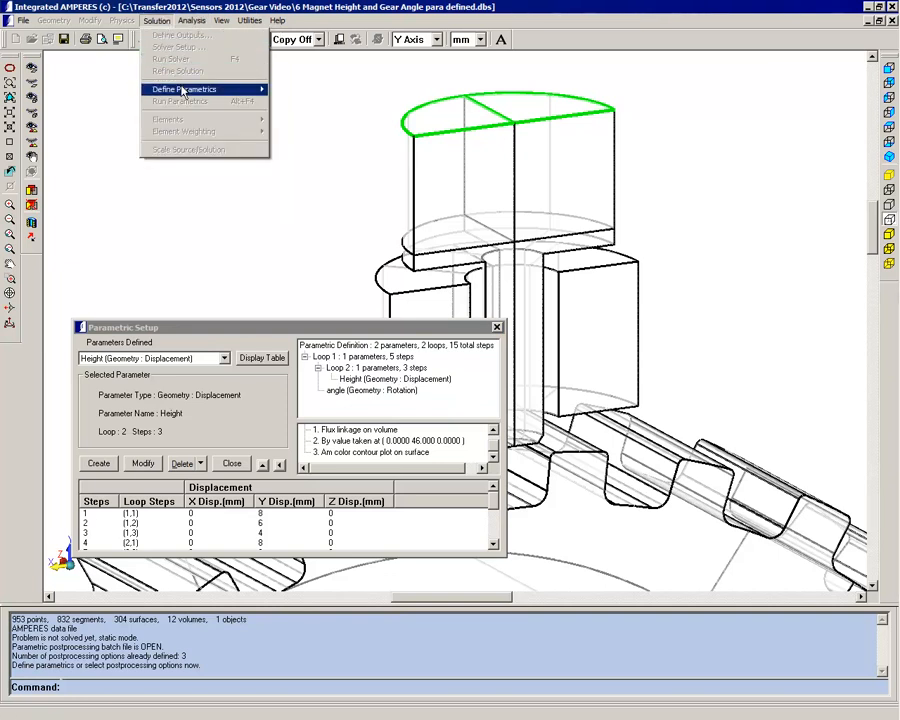
{"action": "mouse_move", "coordinate": [198, 90]}
{"action": "left_click", "coordinate": [311, 101]}
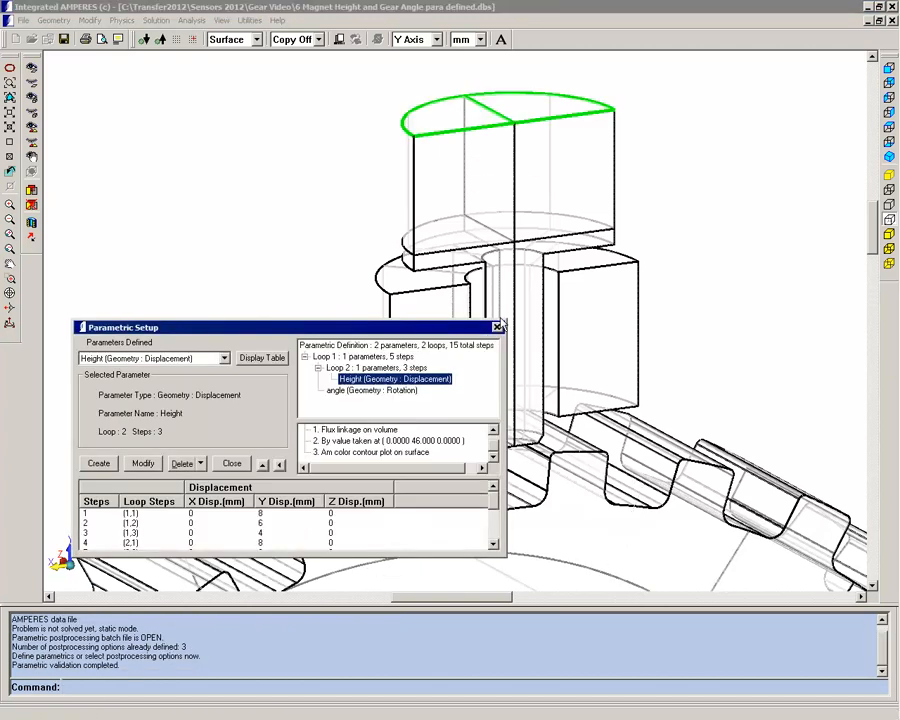
{"action": "left_click", "coordinate": [497, 329]}
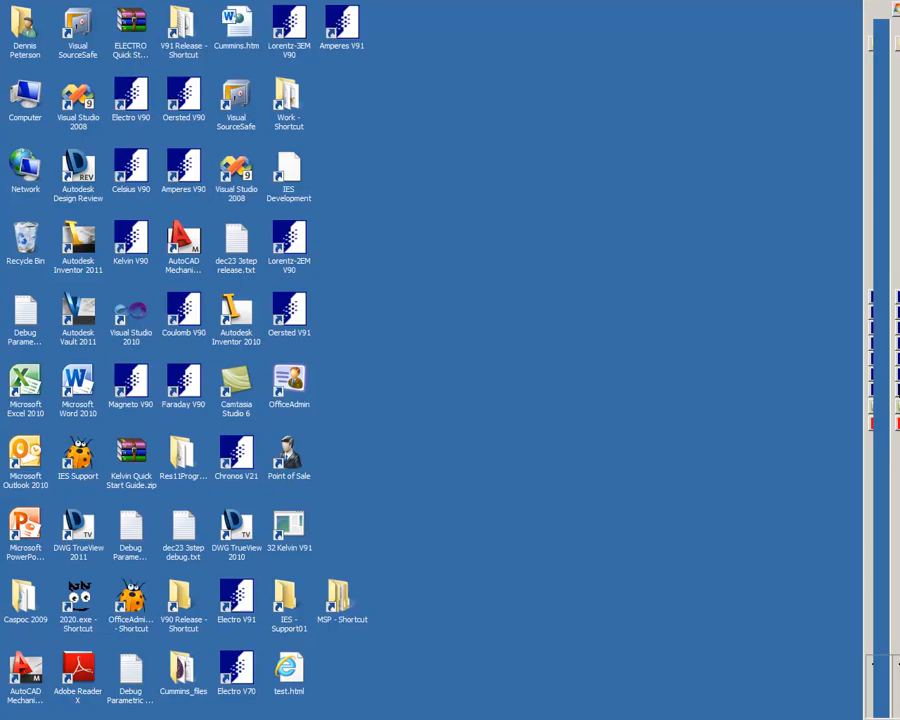
Switch to the "7 Magnet Height and Gear Angle para results.dbs" model and open its parametric results table
{"action": "left_click", "coordinate": [830, 372]}
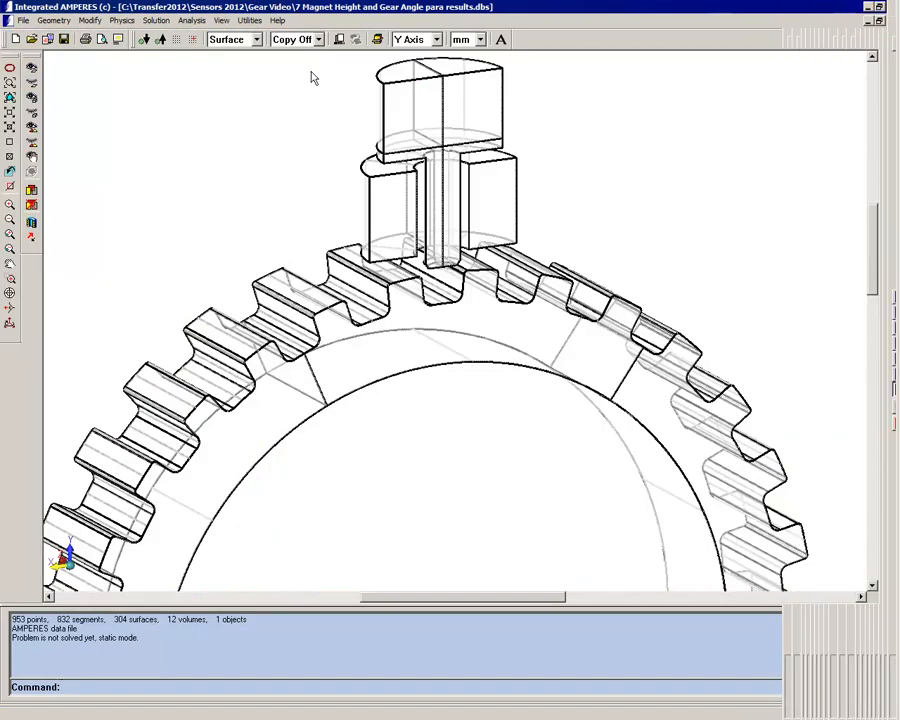
{"action": "left_click", "coordinate": [157, 21]}
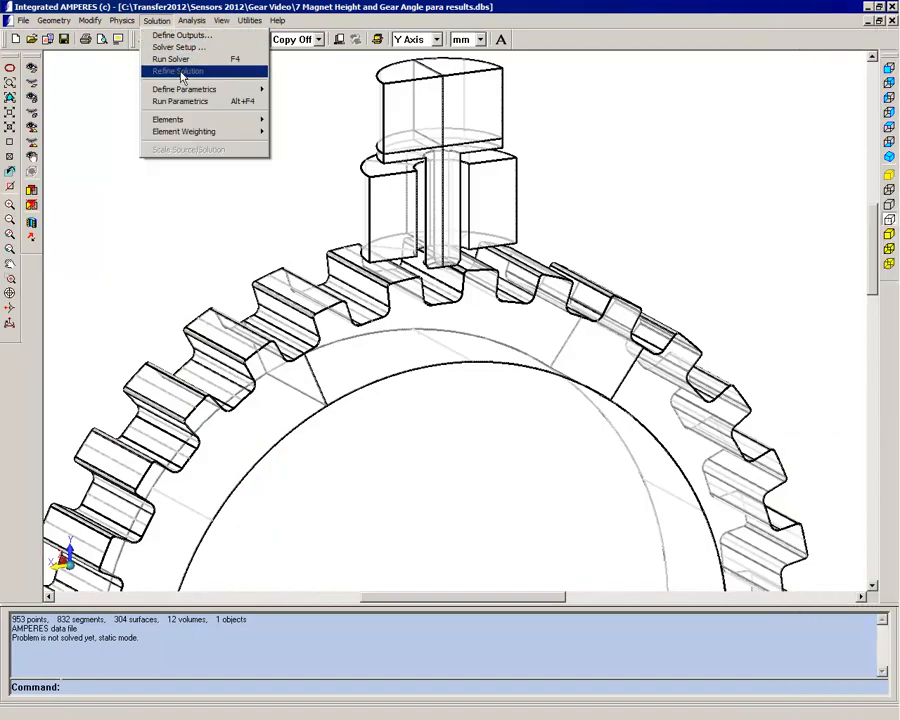
{"action": "mouse_move", "coordinate": [192, 24]}
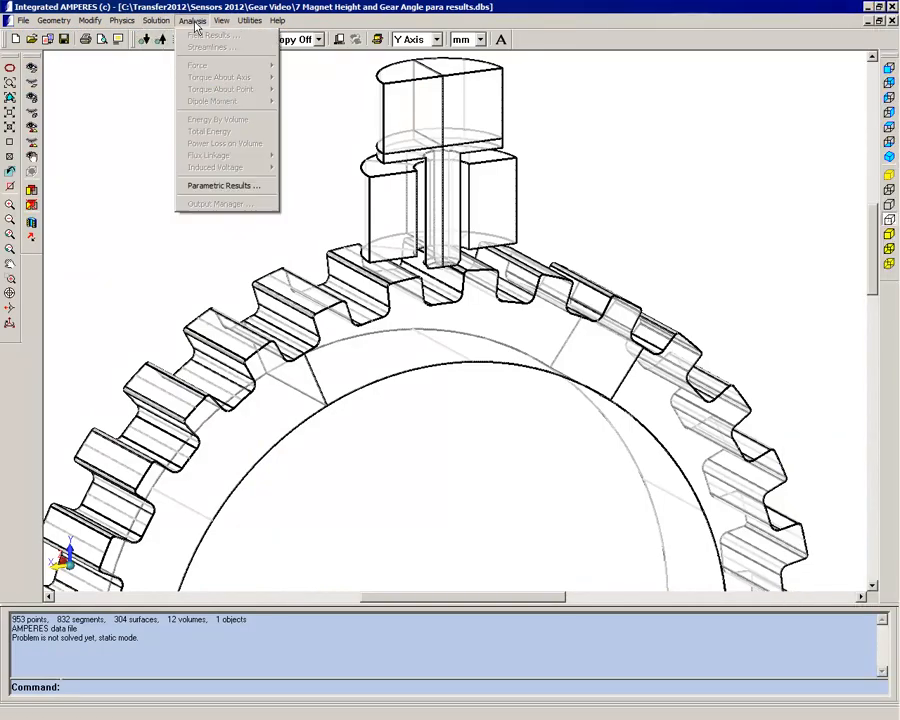
{"action": "left_click", "coordinate": [222, 187]}
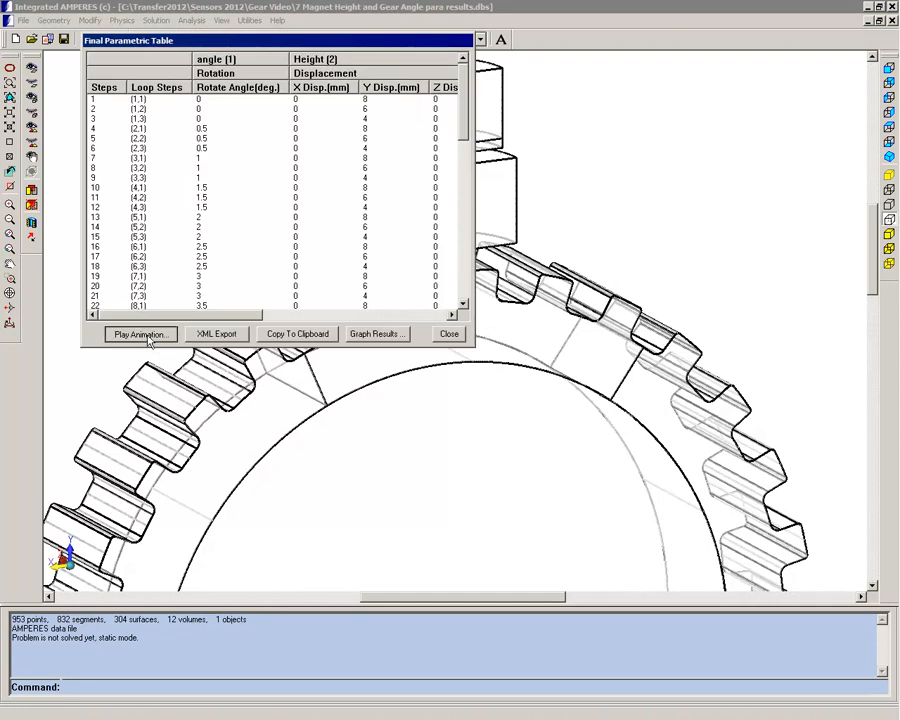
Play the contours animation of the parametric results, and close the player and the animation list
{"action": "left_click", "coordinate": [143, 334]}
{"action": "left_click", "coordinate": [243, 258]}
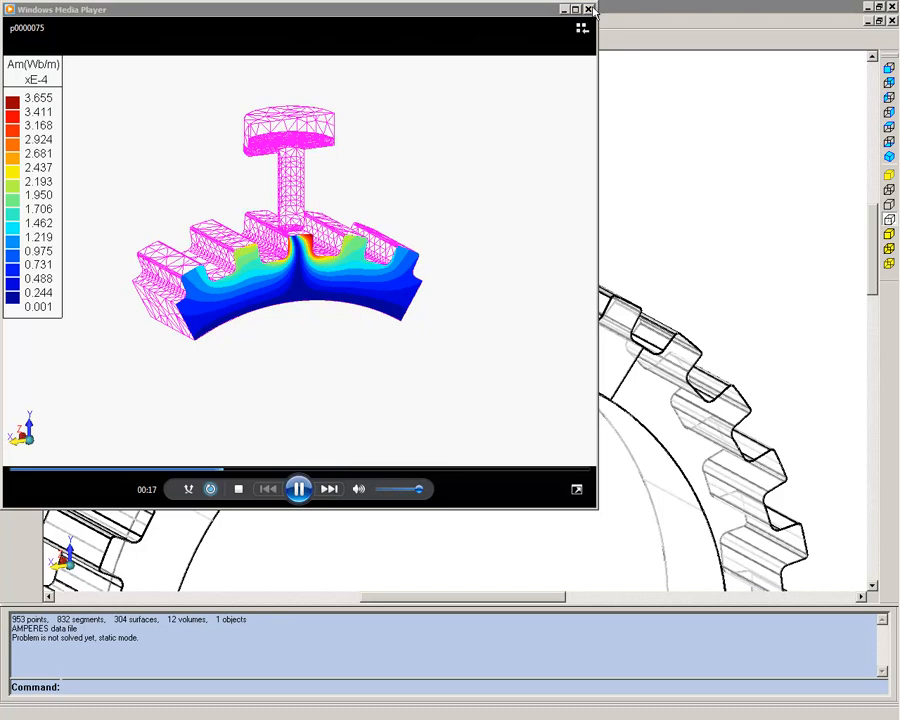
{"action": "left_click", "coordinate": [589, 9]}
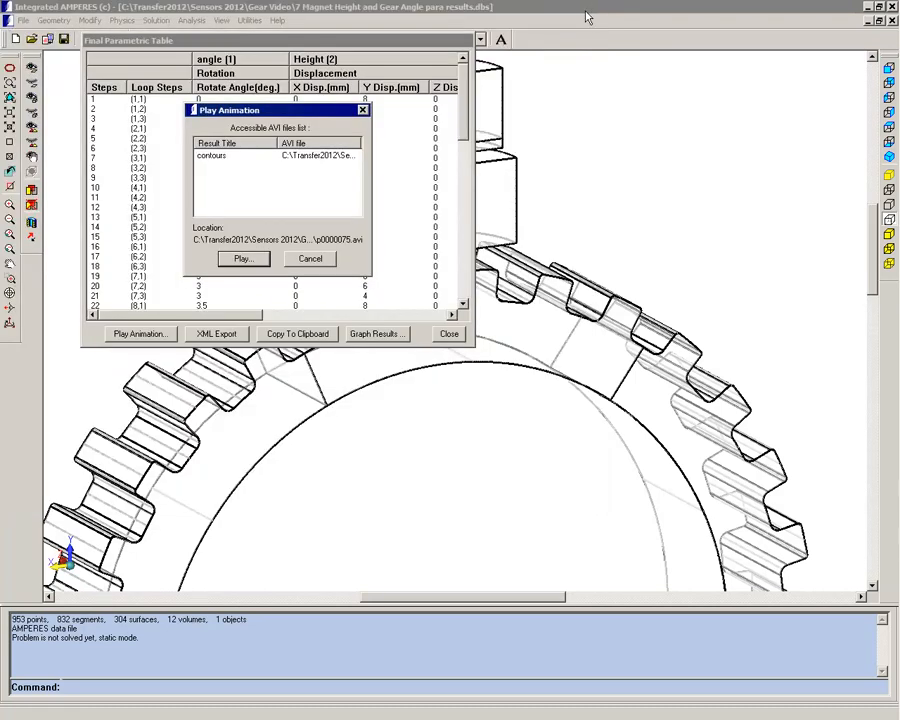
{"action": "left_click", "coordinate": [310, 262]}
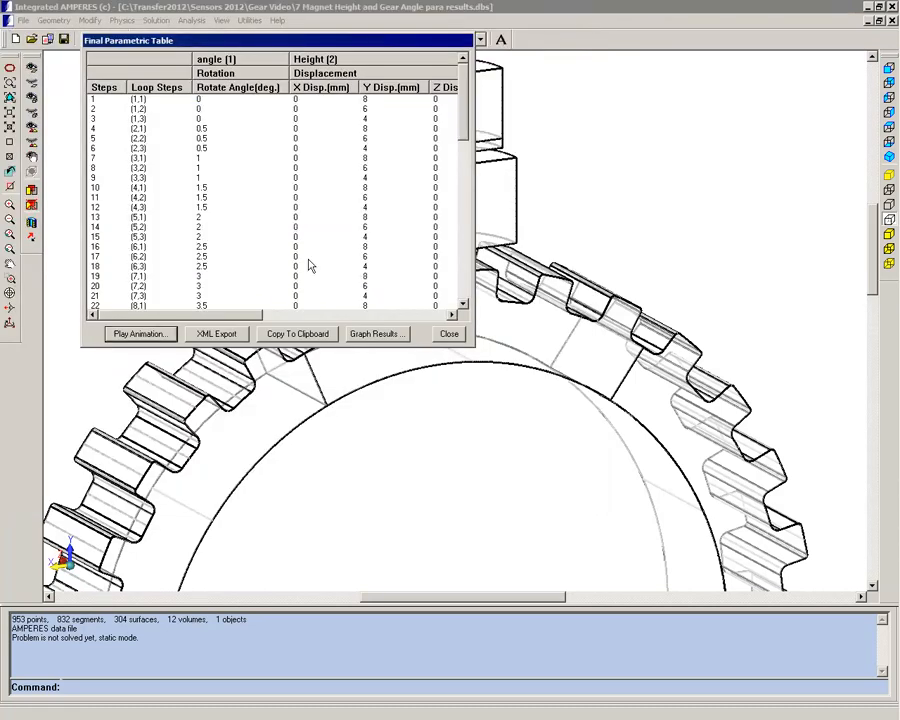
Graph FluxLink(Wb) against angle-Rotation(1) with Height-Displacement(2) as second independent variable, and read the peaks of the highest and lowest curves
{"action": "left_click", "coordinate": [378, 334]}
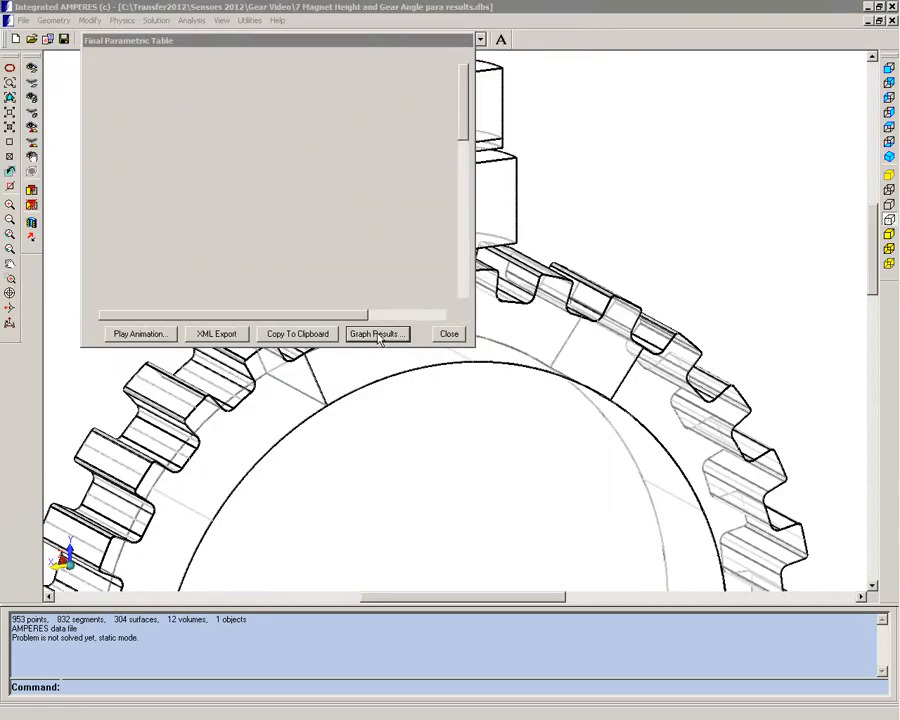
{"action": "left_click_drag", "start_coordinate": [199, 38], "coordinate": [324, 219]}
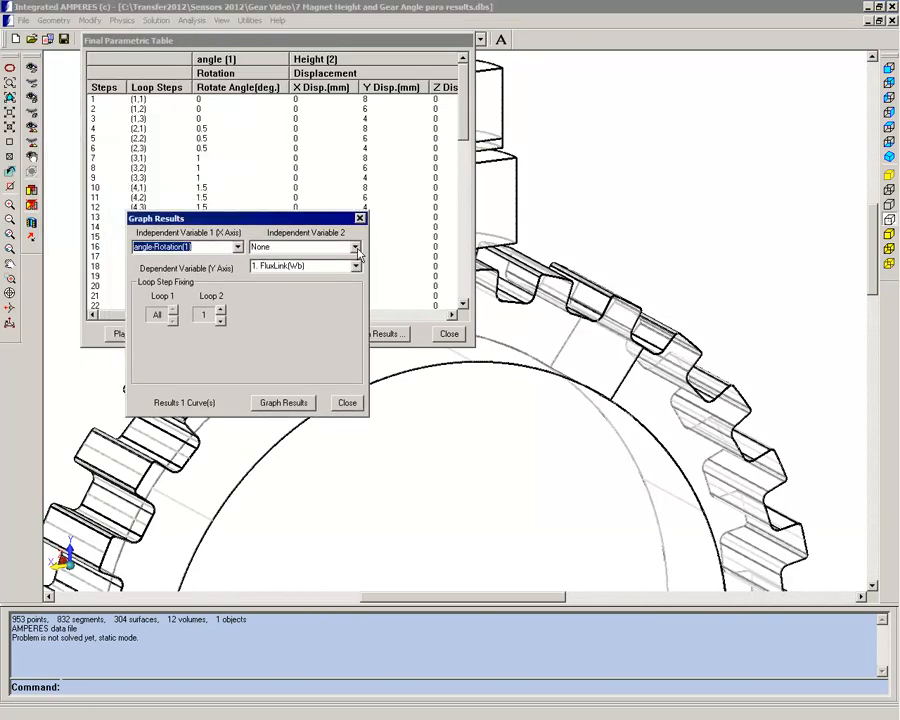
{"action": "left_click", "coordinate": [354, 247]}
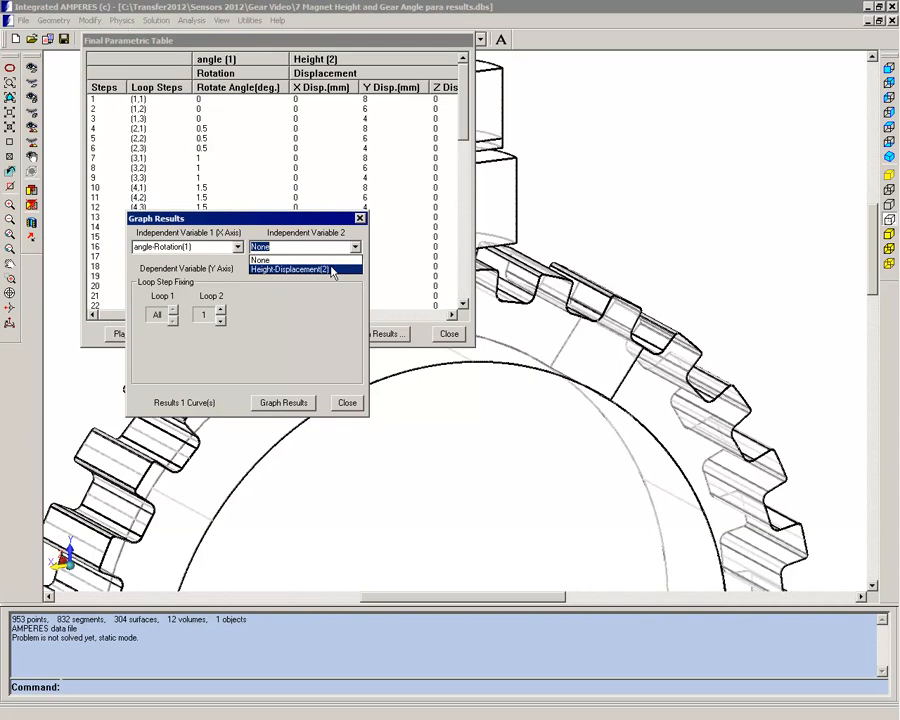
{"action": "left_click", "coordinate": [290, 269]}
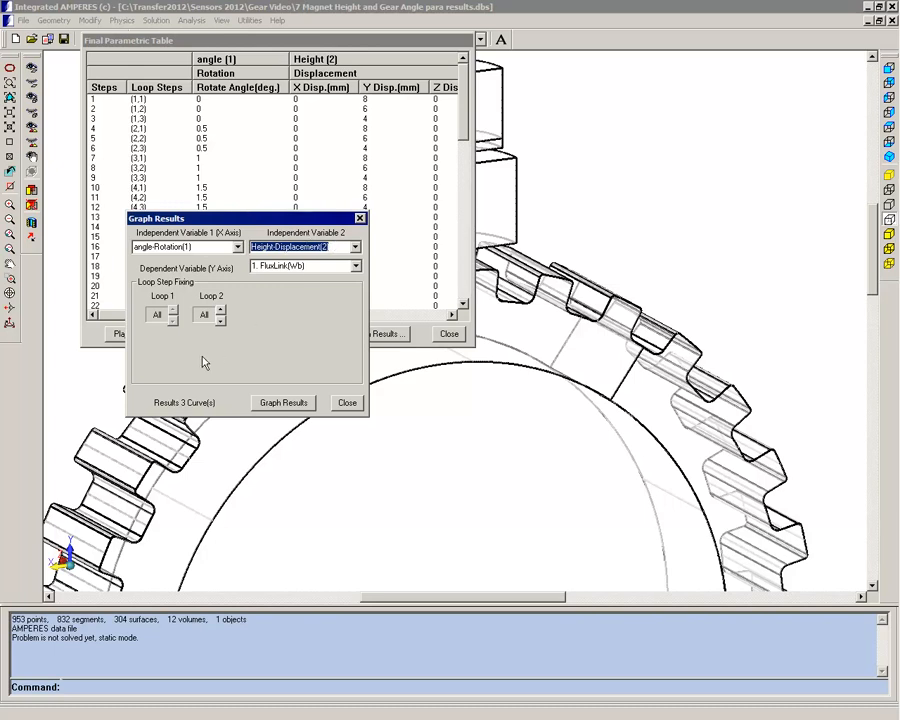
{"action": "left_click", "coordinate": [288, 404]}
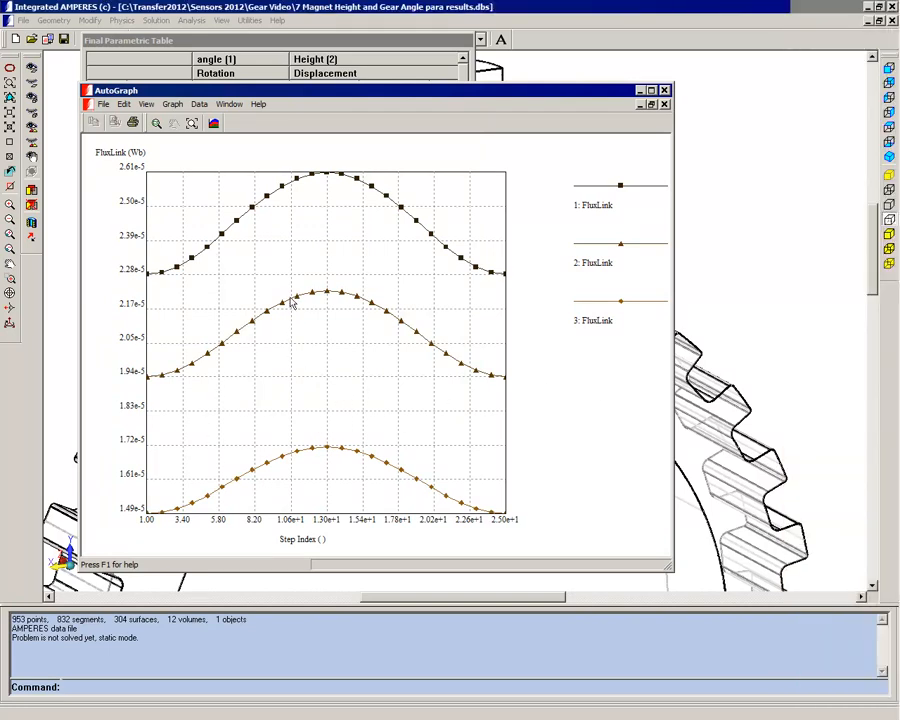
{"action": "mouse_move", "coordinate": [326, 178]}
{"action": "mouse_move", "coordinate": [328, 455]}
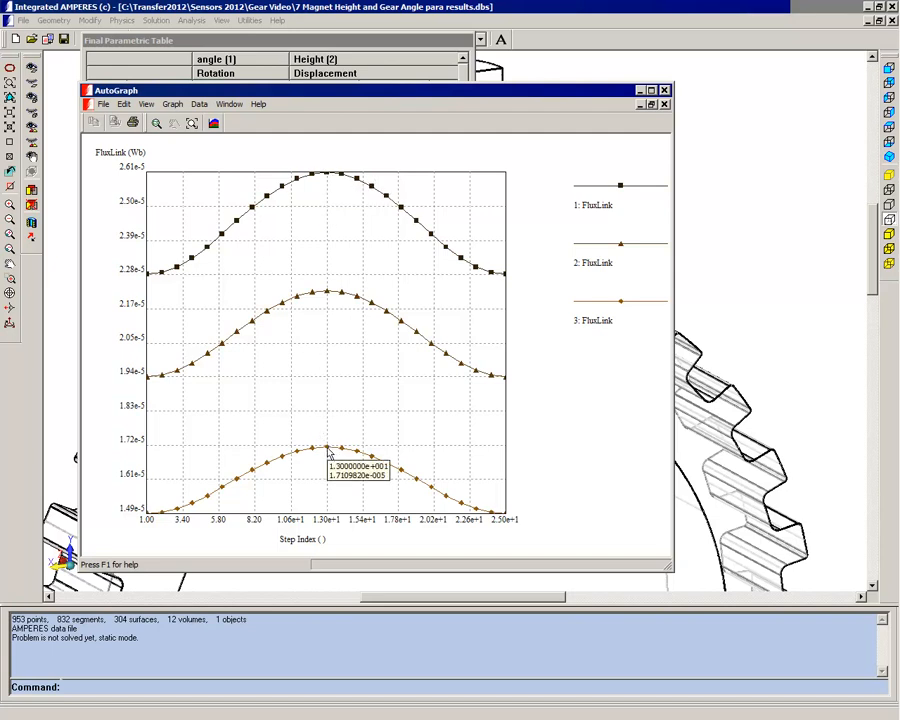
Set the minimum of the flux linkage graph's vertical axis to 0
{"action": "right_click", "coordinate": [316, 356]}
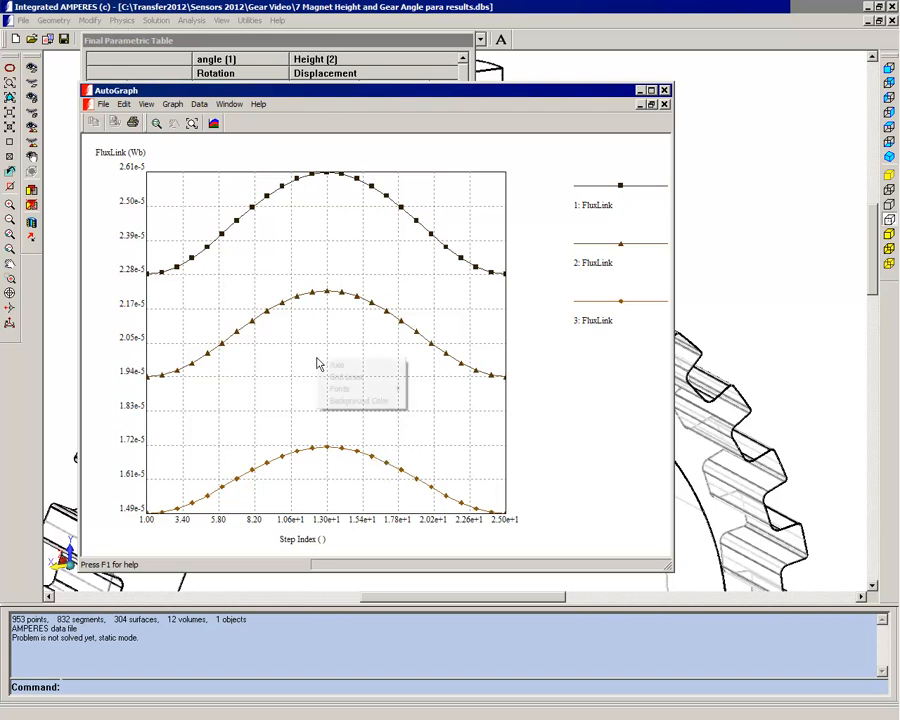
{"action": "left_click", "coordinate": [336, 361]}
{"action": "left_click", "coordinate": [285, 262]}
{"action": "type", "text": "0"}
{"action": "left_click", "coordinate": [434, 406]}
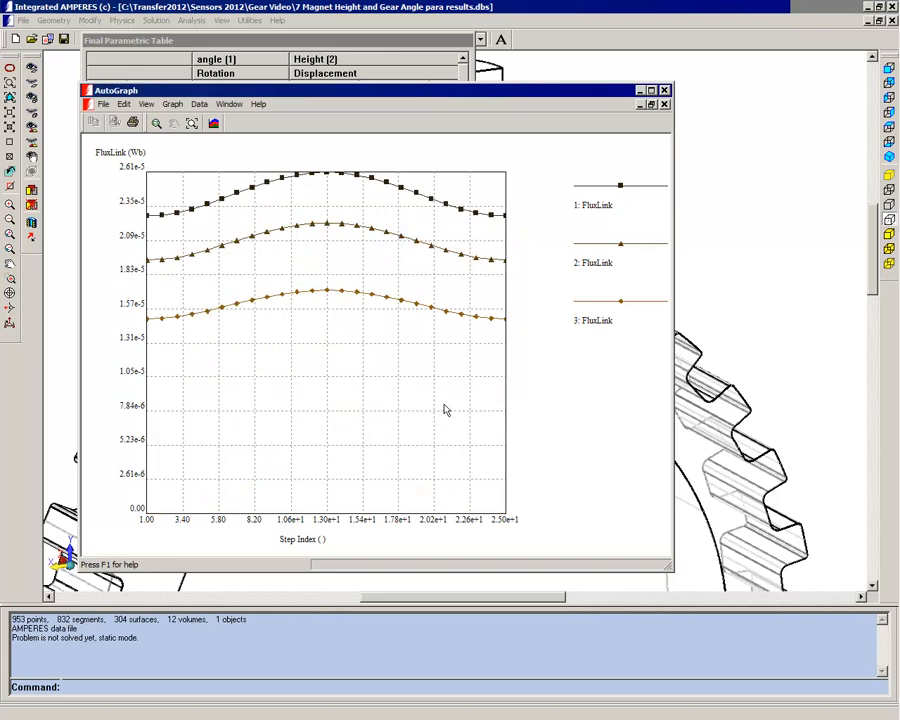
Differentiate the highest FluxLink curve and tile the derivative graph above the flux linkage graph
{"action": "right_click", "coordinate": [297, 176]}
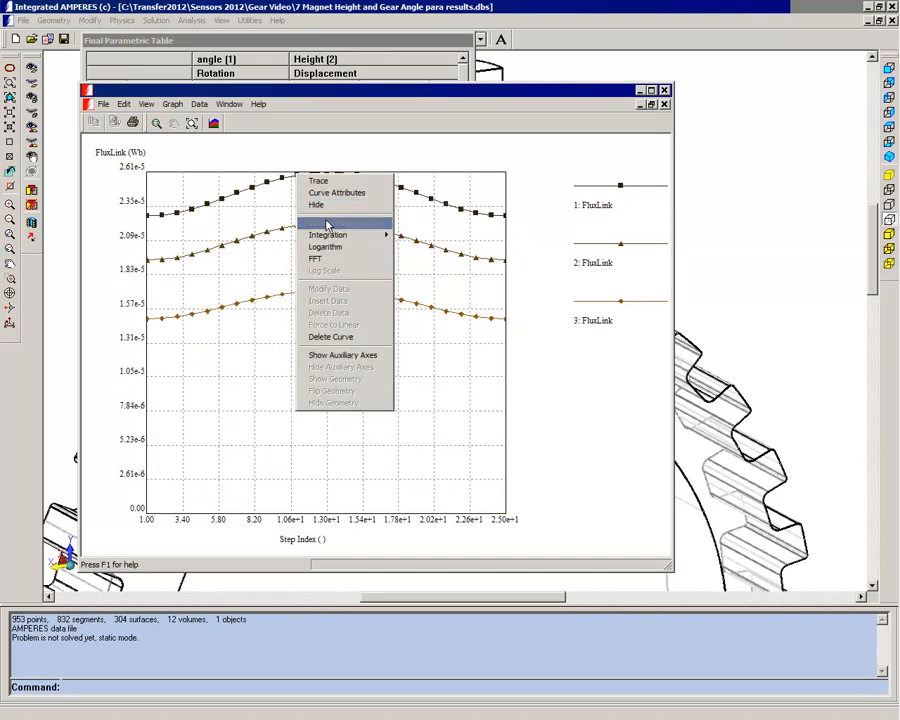
{"action": "left_click", "coordinate": [330, 222]}
{"action": "left_click", "coordinate": [205, 104]}
{"action": "left_click", "coordinate": [221, 131]}
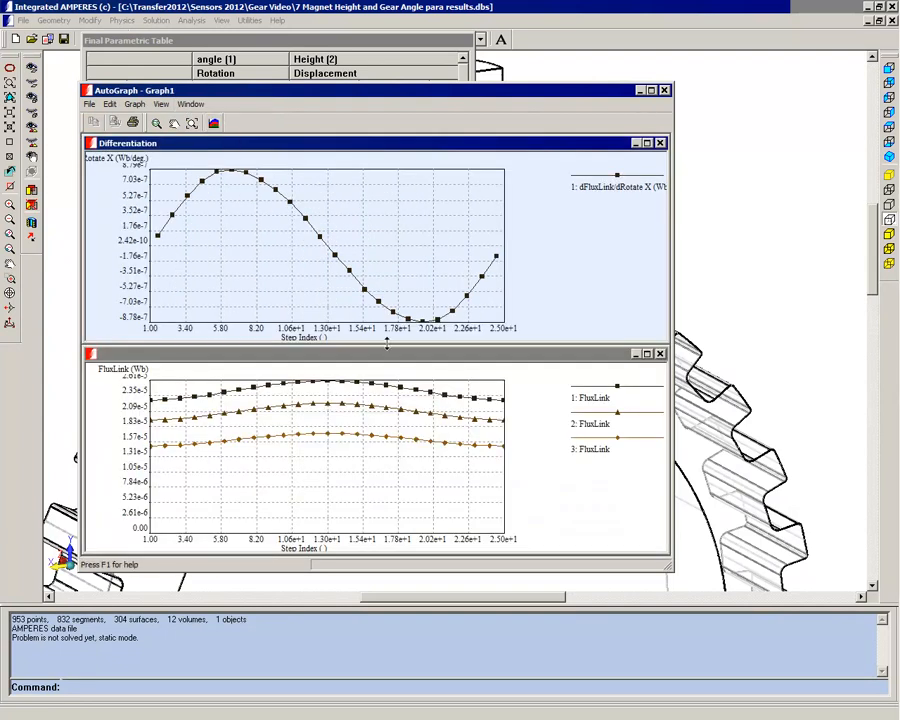
Differentiate the middle and lowest FluxLink curves as well, and maximize the Differentiation graph
{"action": "right_click", "coordinate": [329, 405]}
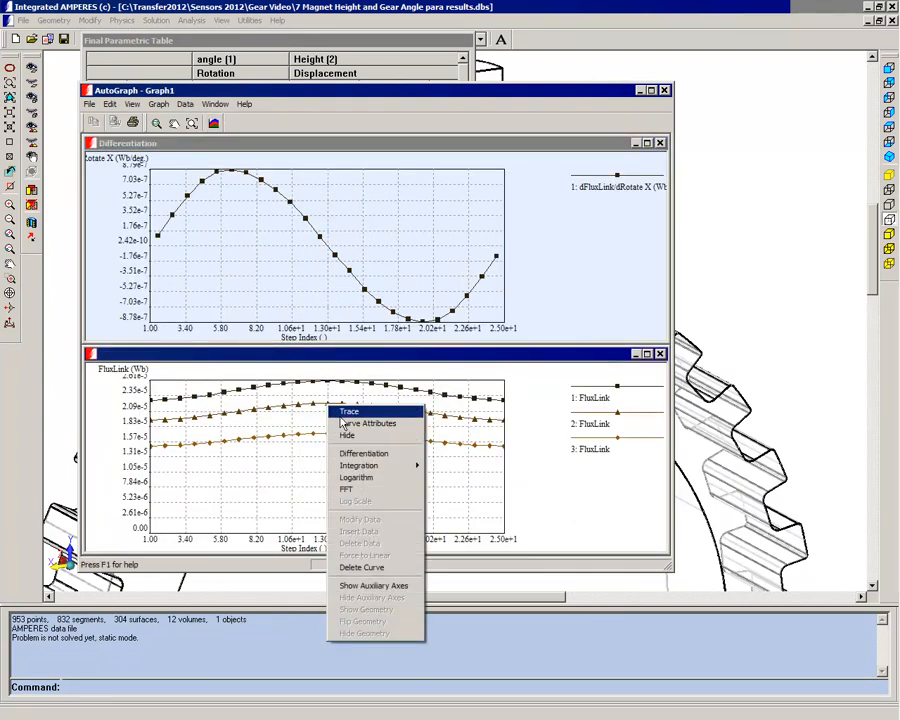
{"action": "left_click", "coordinate": [368, 454]}
{"action": "right_click", "coordinate": [330, 440]}
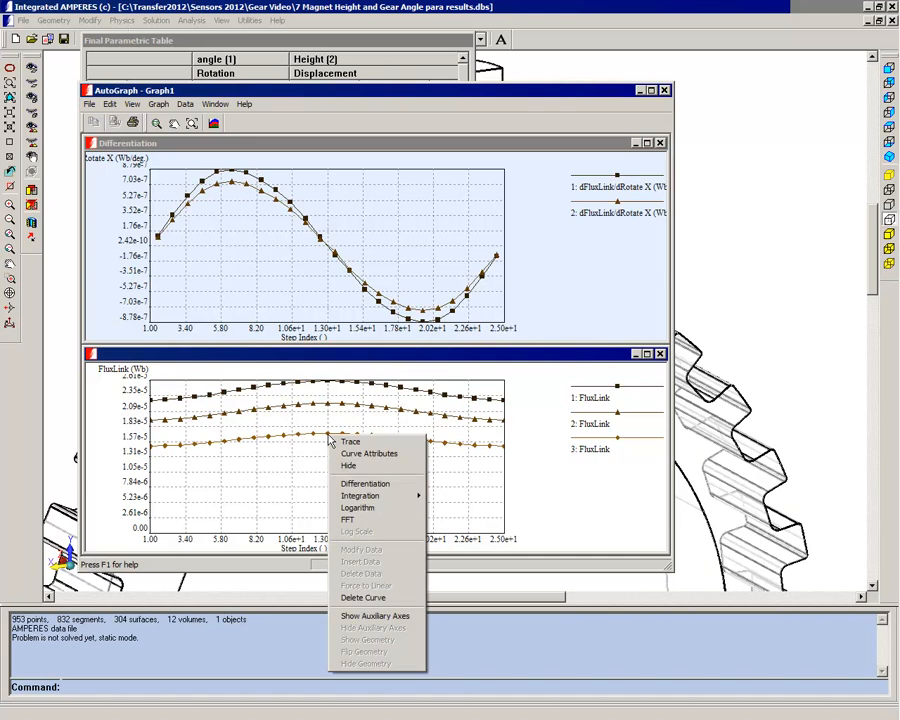
{"action": "left_click", "coordinate": [364, 483]}
{"action": "left_click", "coordinate": [647, 144]}
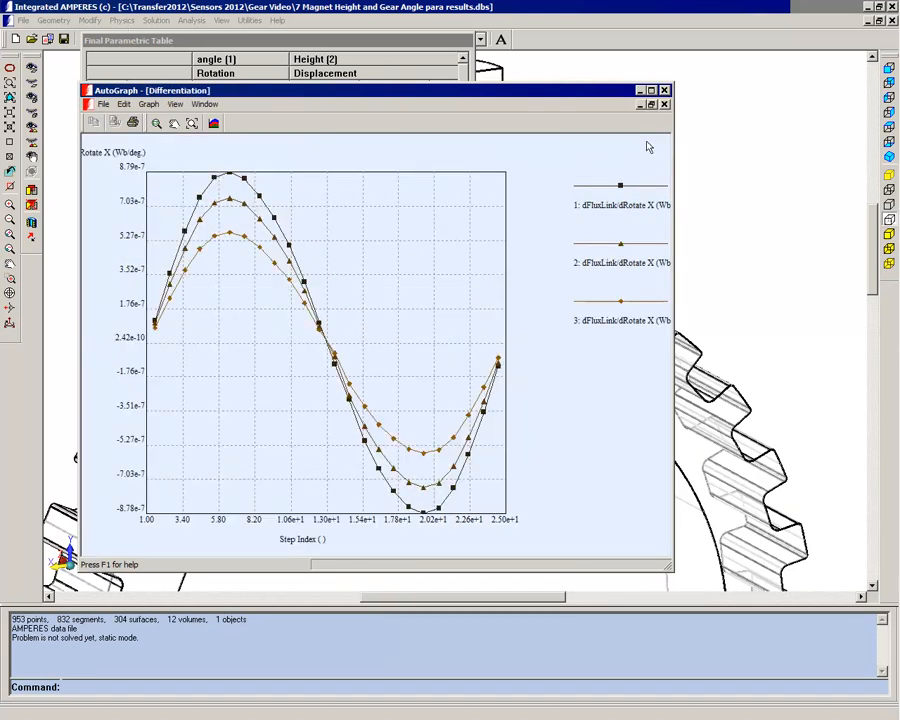